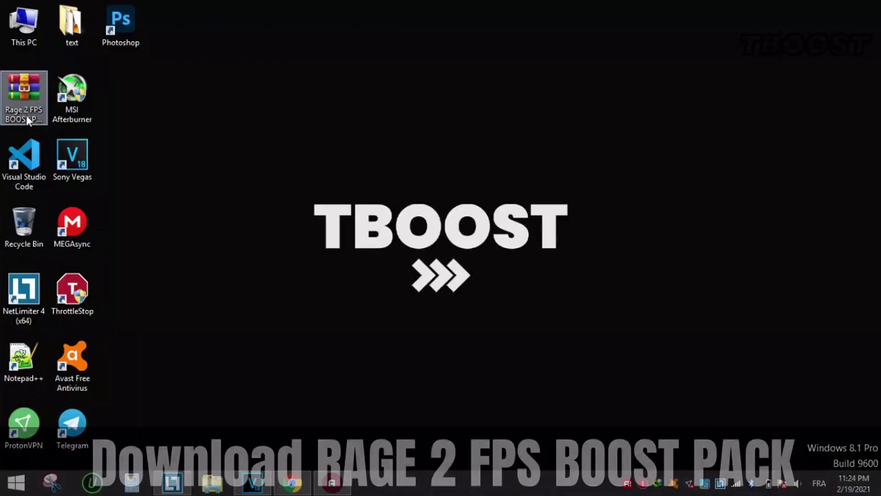
Step: Extract the Rage 2 FPS BOOST PACK archive onto the desktop
left_click(18, 106)
right_click(18, 106)
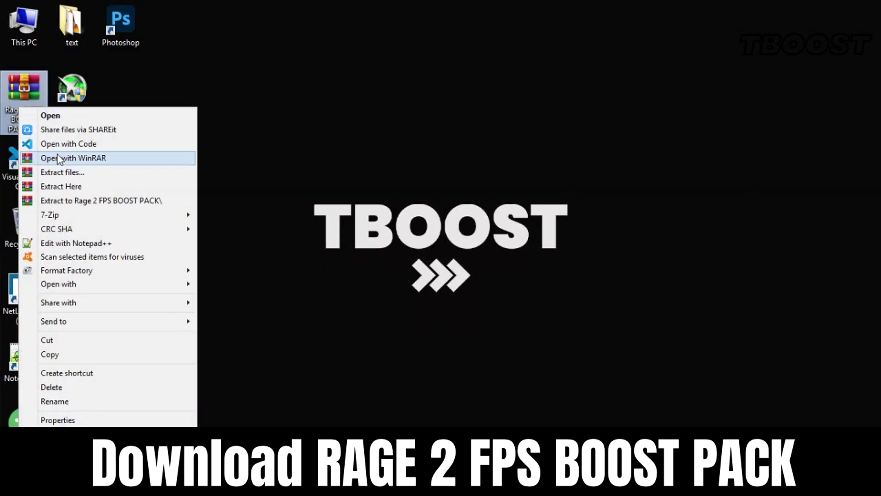
left_click(107, 188)
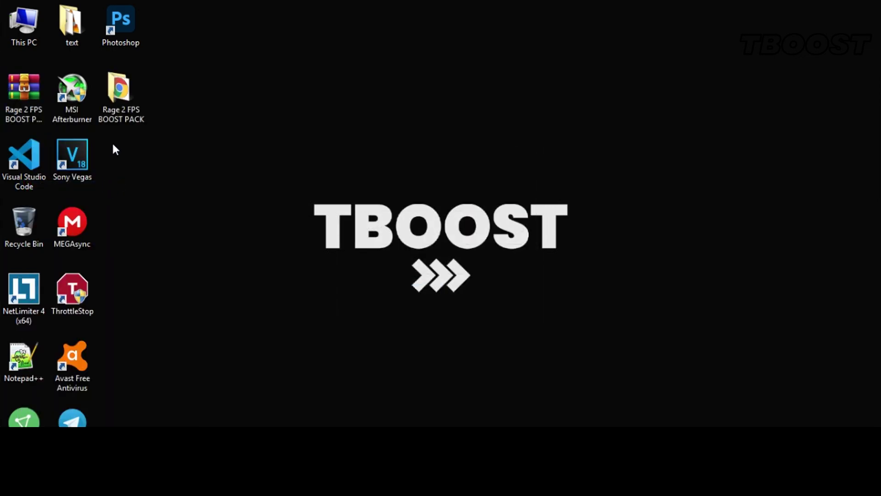
Step: Open the extracted pack's Rage 2 config file folder in a maximized window
double_click(122, 116)
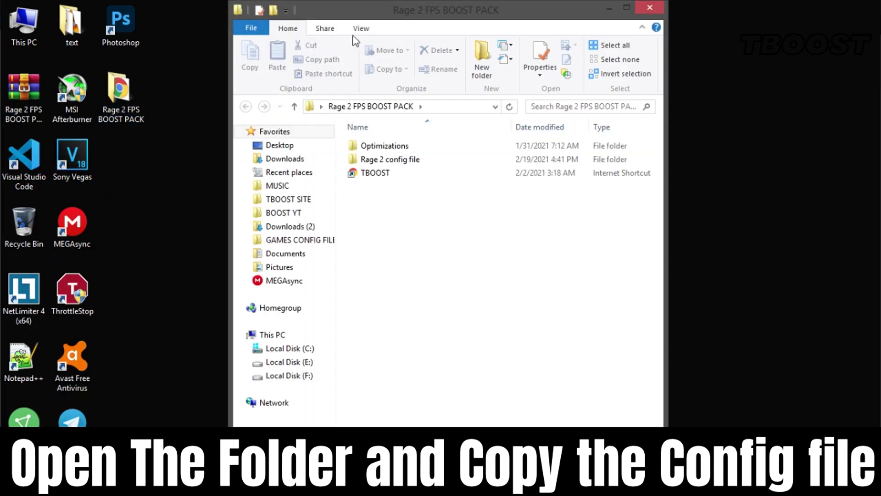
double_click(398, 22)
left_click(224, 155)
double_click(224, 155)
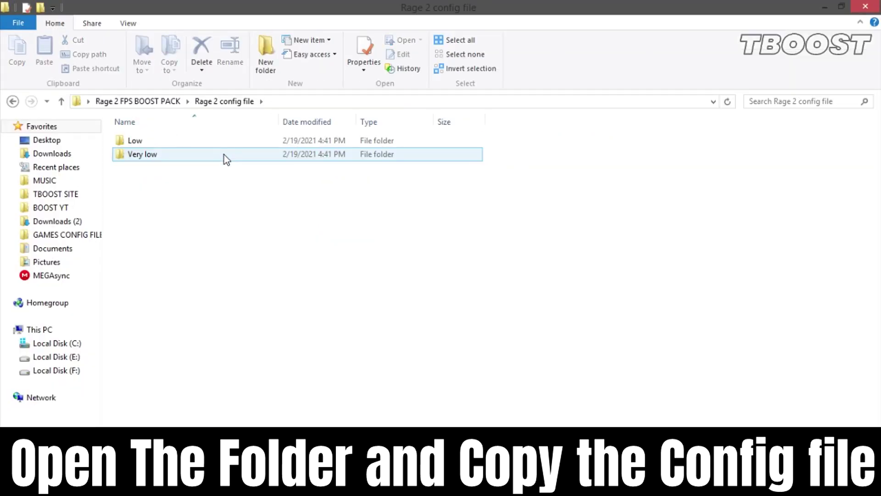
Step: Copy settings.ini from the Very low preset folder
double_click(248, 159)
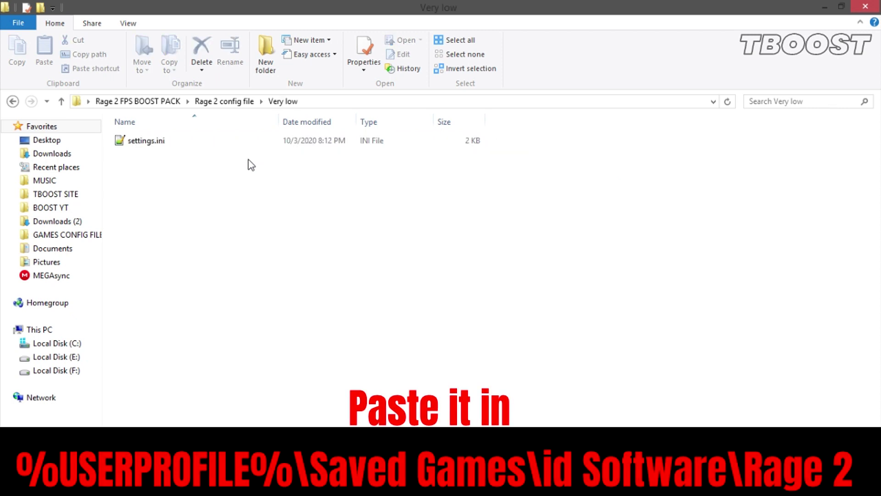
left_click(208, 143)
right_click(209, 147)
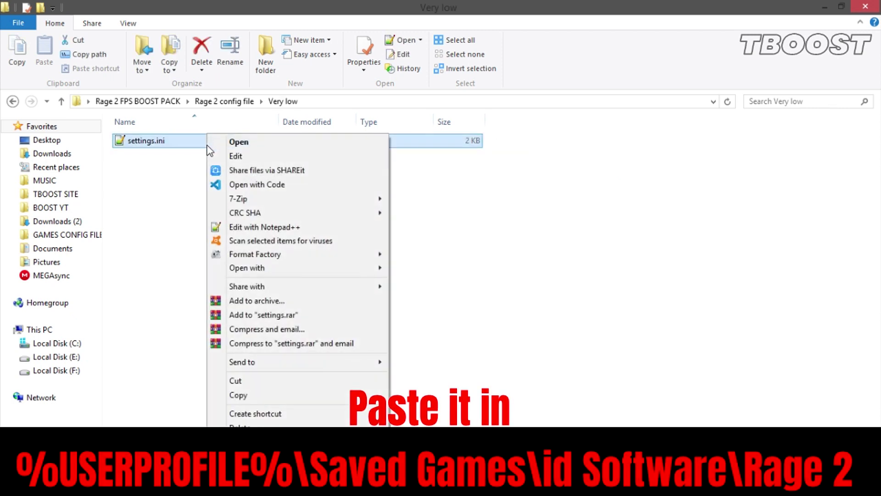
left_click(294, 399)
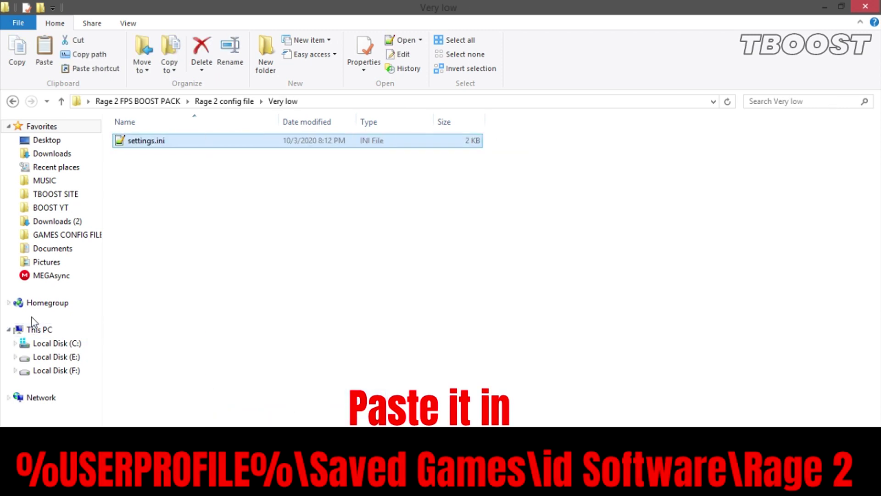
Step: Go to C:\Users\<profile>\Saved Games\id Software\Rage 2 and bring up its context menu
left_click(38, 330)
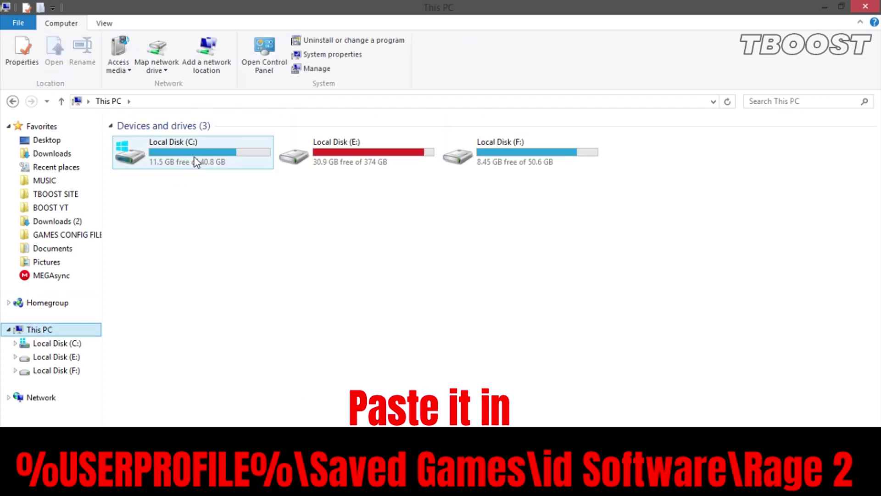
double_click(197, 156)
double_click(632, 153)
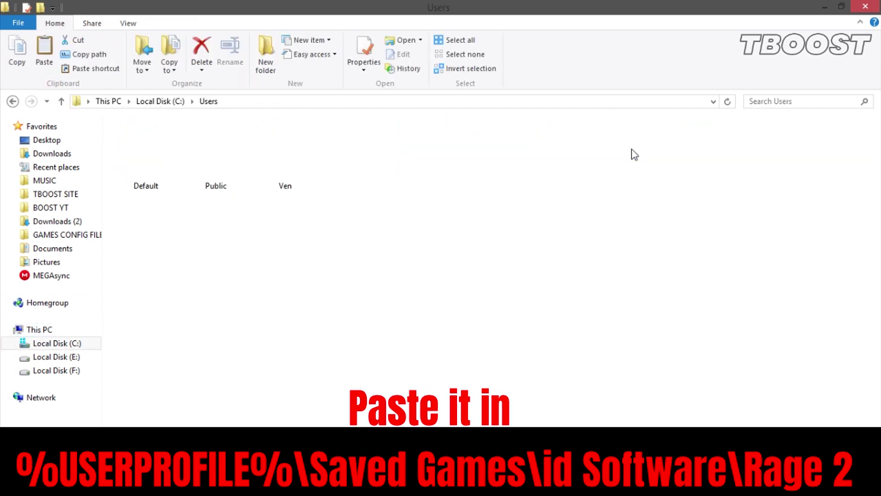
double_click(293, 161)
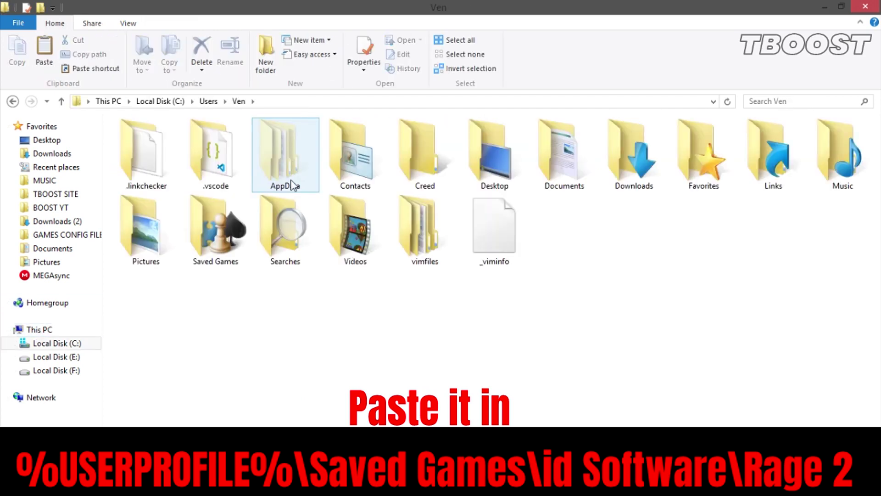
double_click(242, 210)
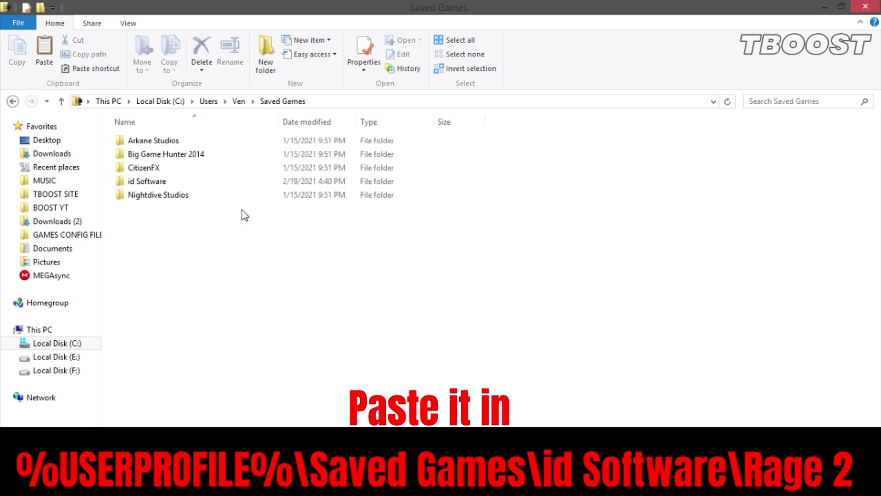
double_click(203, 179)
double_click(200, 141)
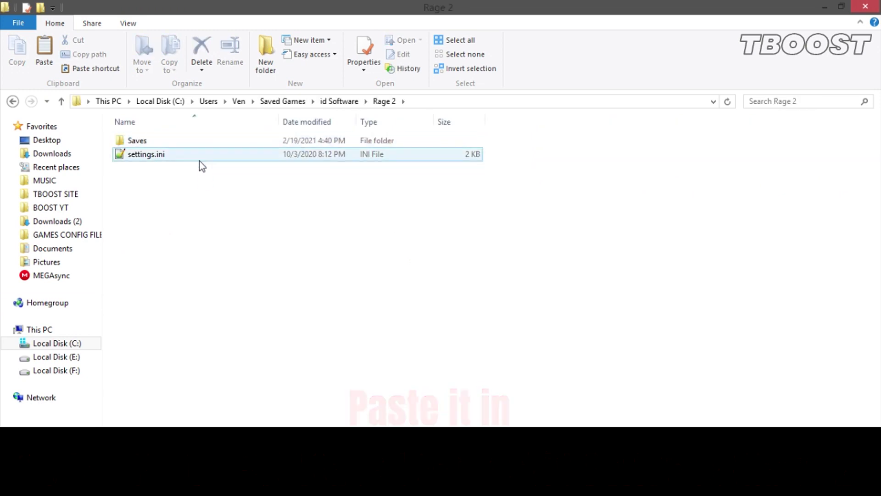
right_click(202, 206)
Step: Paste settings.ini into Rage 2, replacing the existing file, and open its Properties
left_click(225, 295)
left_click(315, 137)
right_click(316, 153)
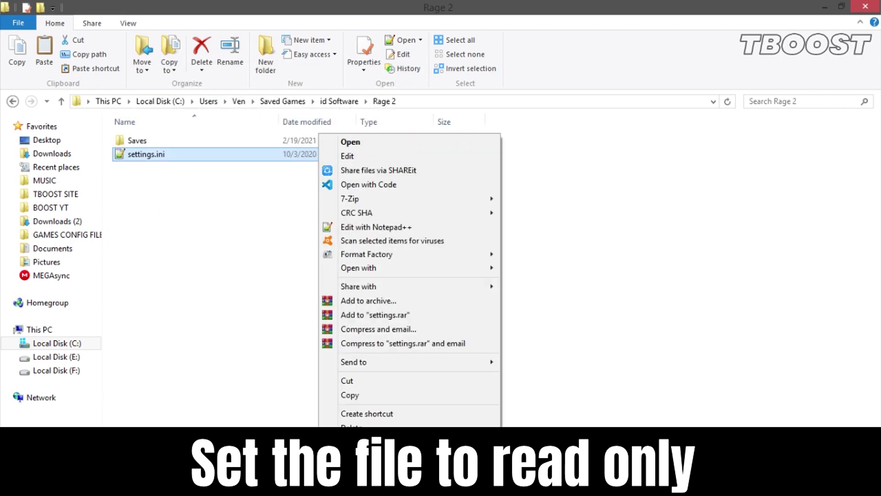
key("r")
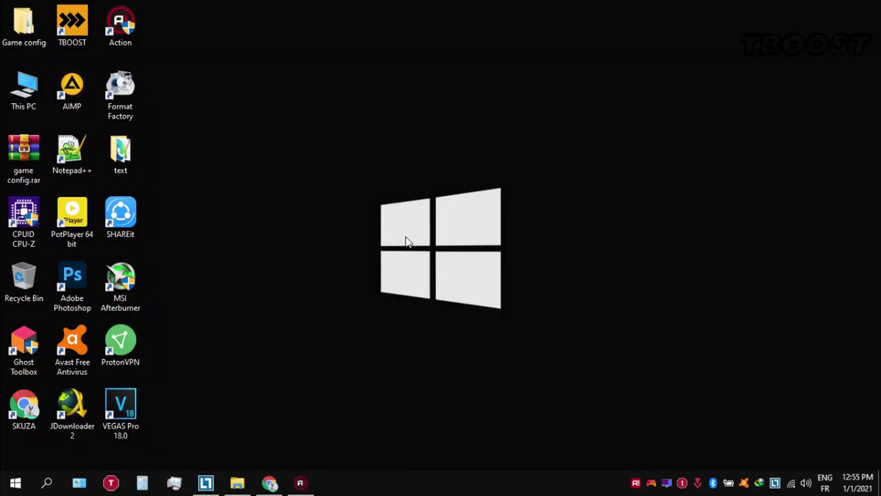
Step: Open Game config\Optimizations\Ultimate Perofrmance Command.txt in Notepad++
double_click(31, 15)
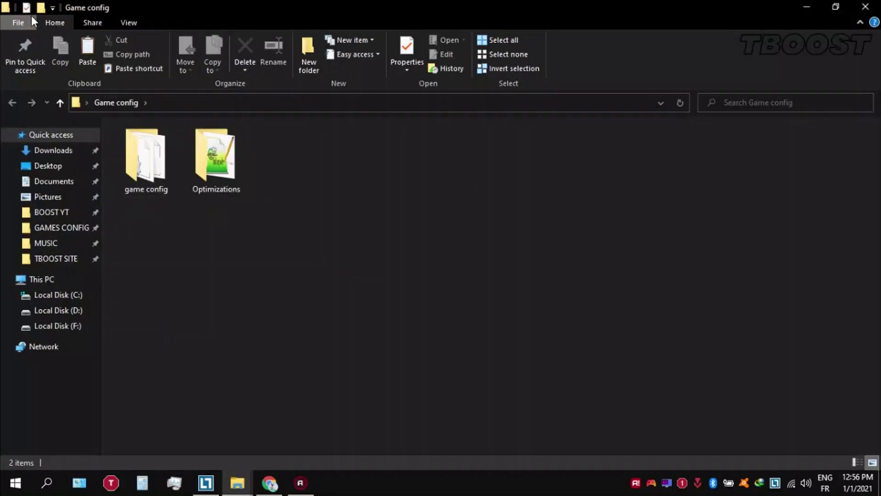
double_click(221, 157)
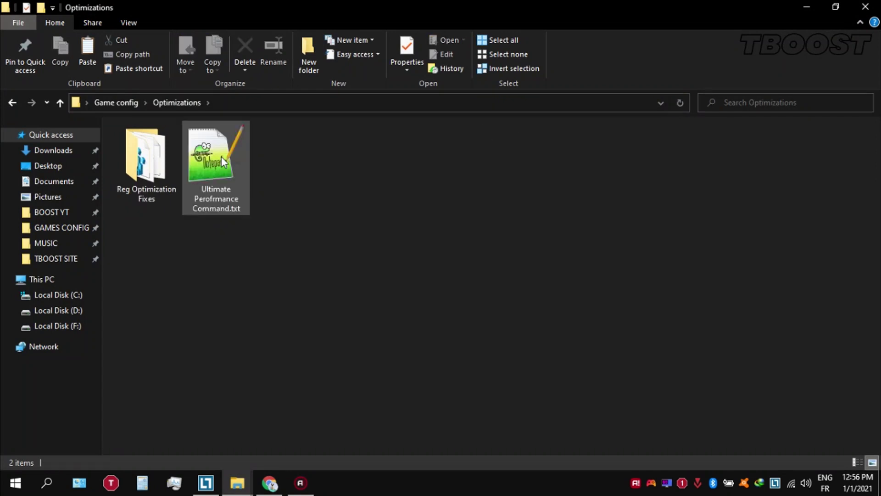
left_click(221, 157)
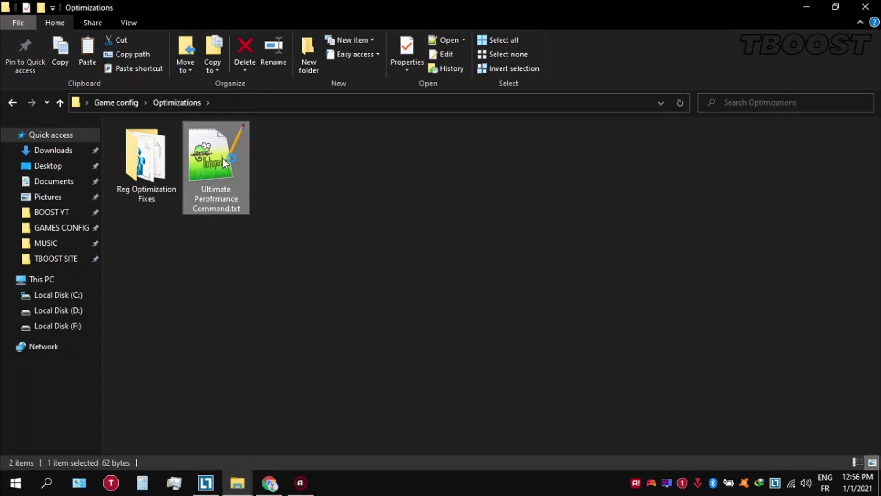
double_click(222, 158)
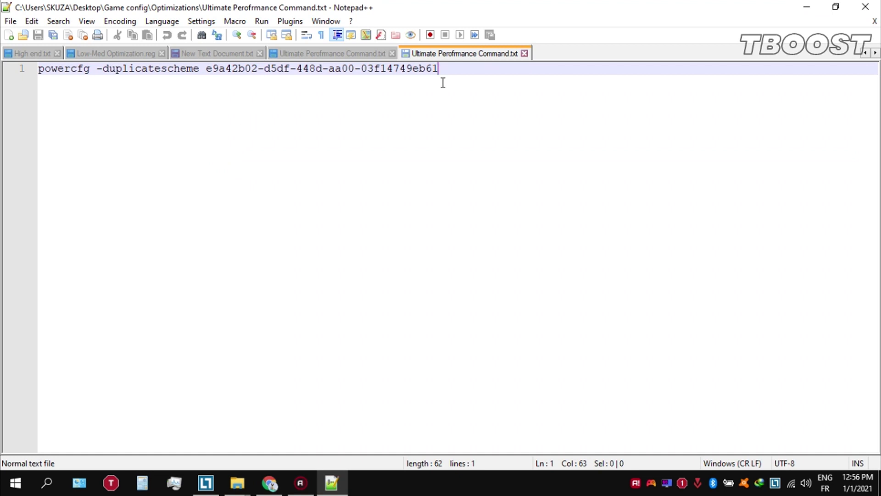
Step: Copy the powercfg command line and search Windows for cmd
left_click(10, 84)
right_click(103, 70)
left_click(217, 90)
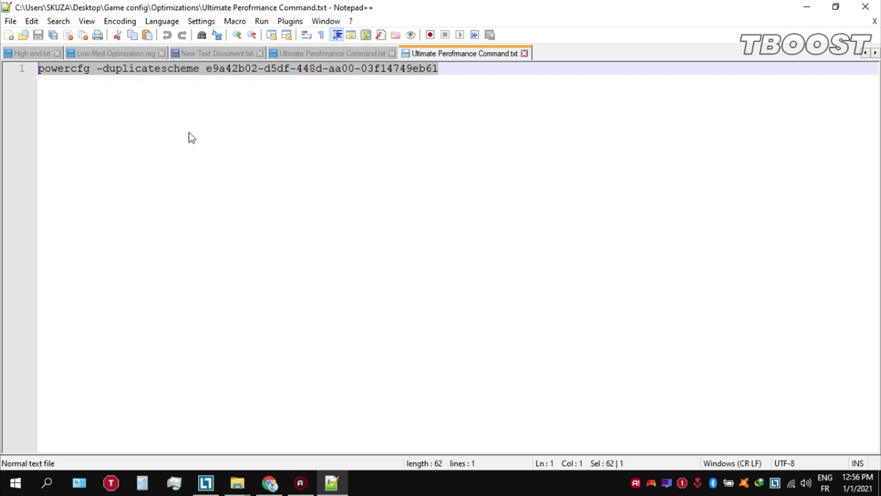
key("super")
type("cmd")
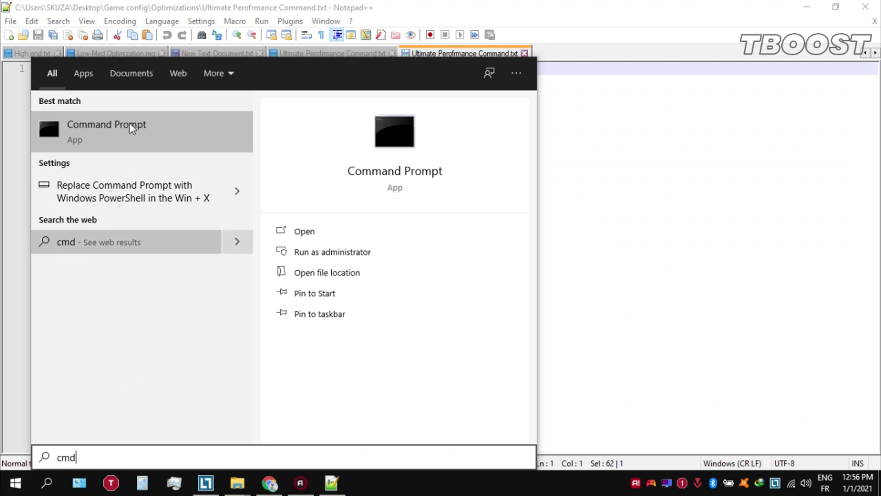
Step: Run the pasted powercfg -duplicatescheme command in an administrator Command Prompt, then close it
right_click(130, 123)
left_click(207, 137)
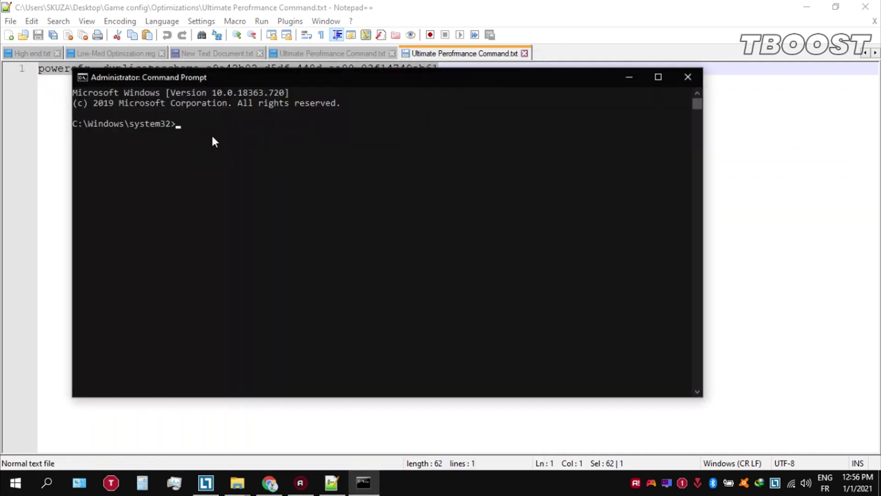
right_click(219, 79)
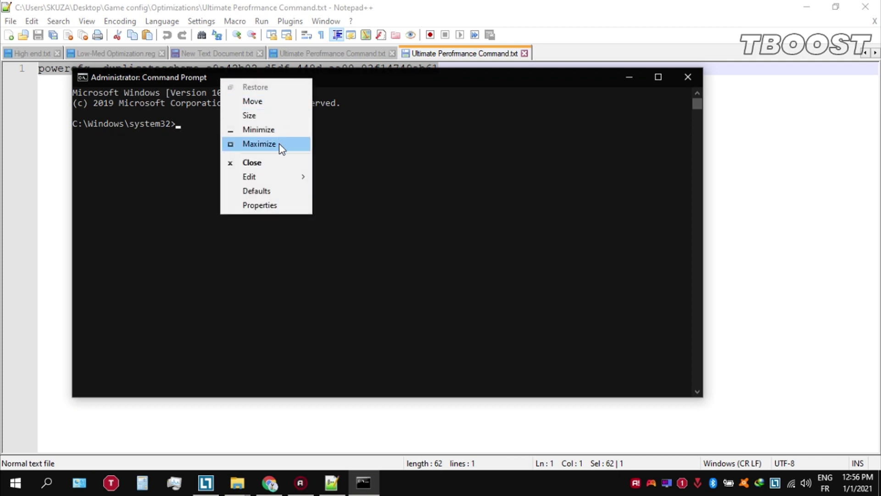
mouse_move(285, 176)
left_click(354, 204)
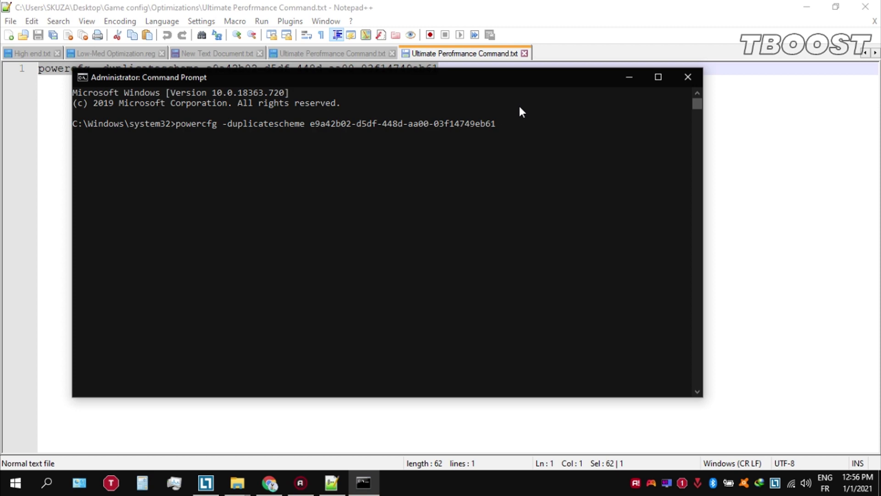
key("Return")
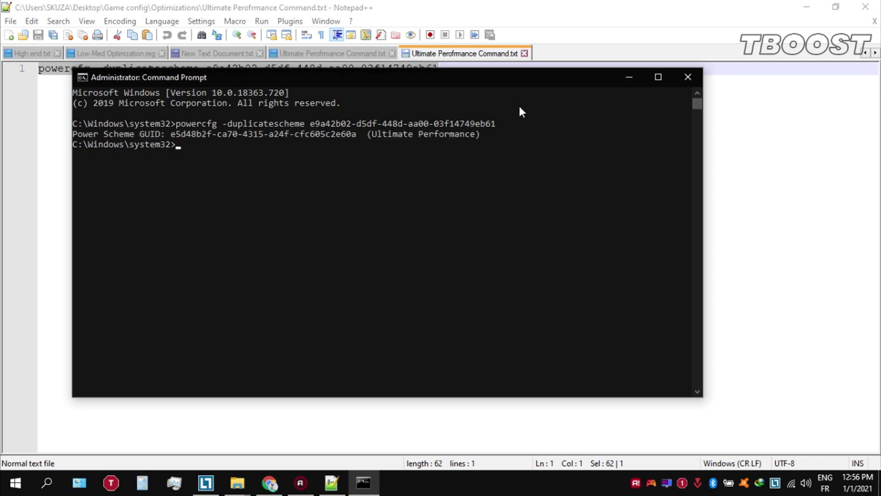
left_click(689, 77)
Step: Select the Ultimate Performance plan in Power Options and reopen Game config\Optimizations
right_click(730, 480)
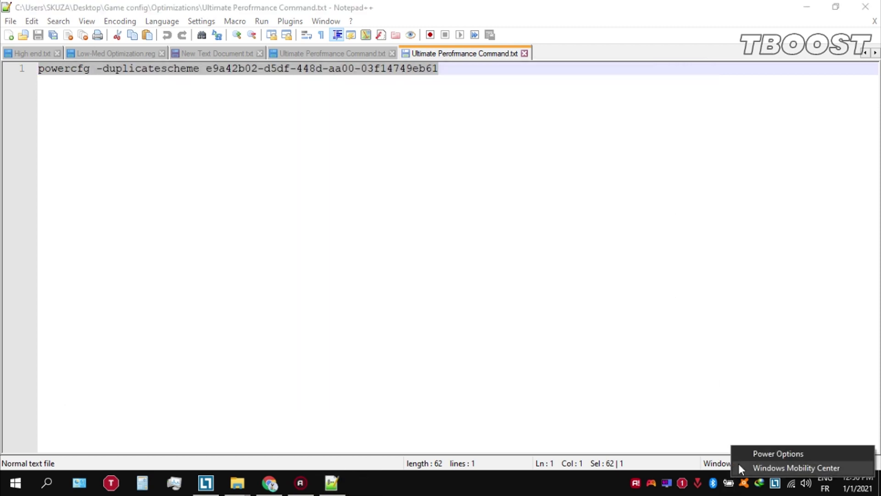
left_click(748, 455)
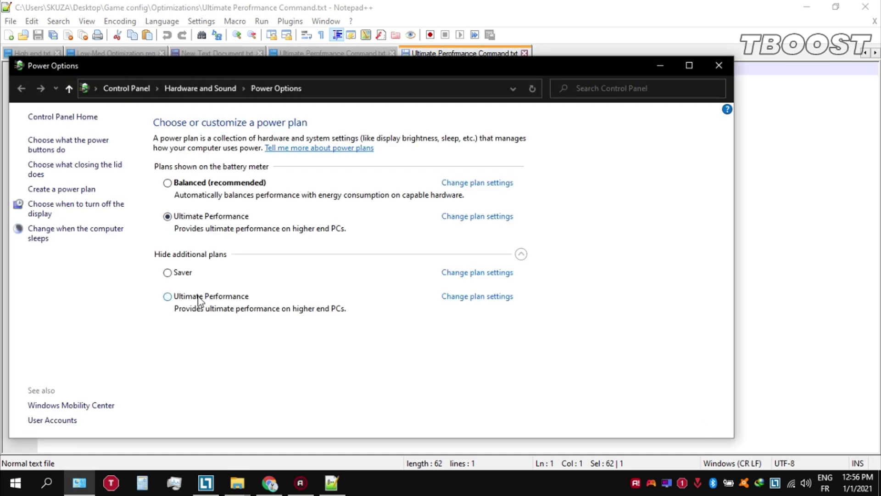
left_click(177, 274)
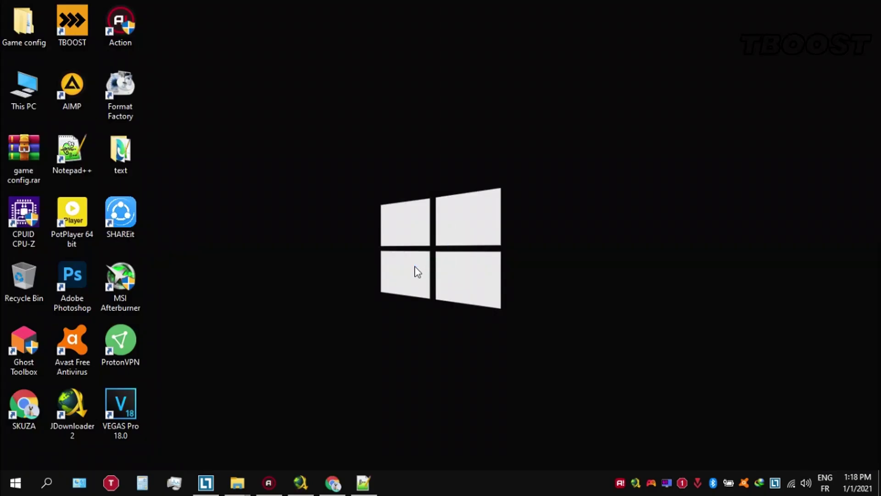
double_click(18, 31)
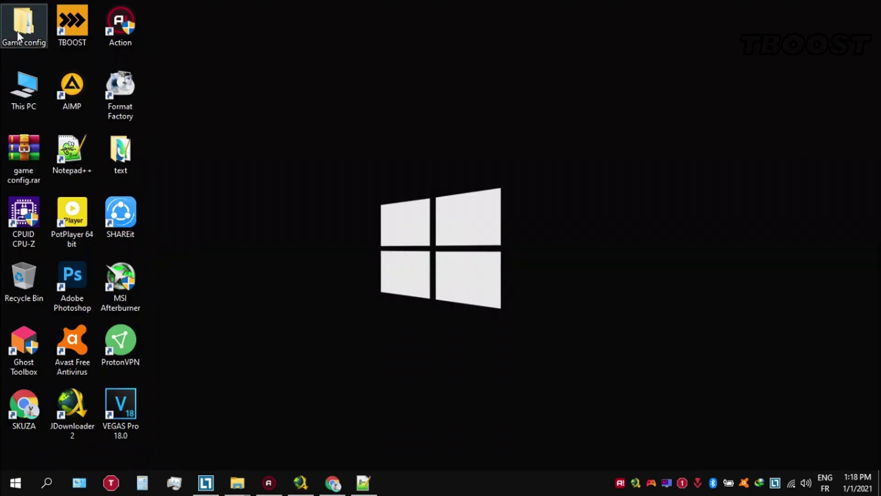
double_click(224, 148)
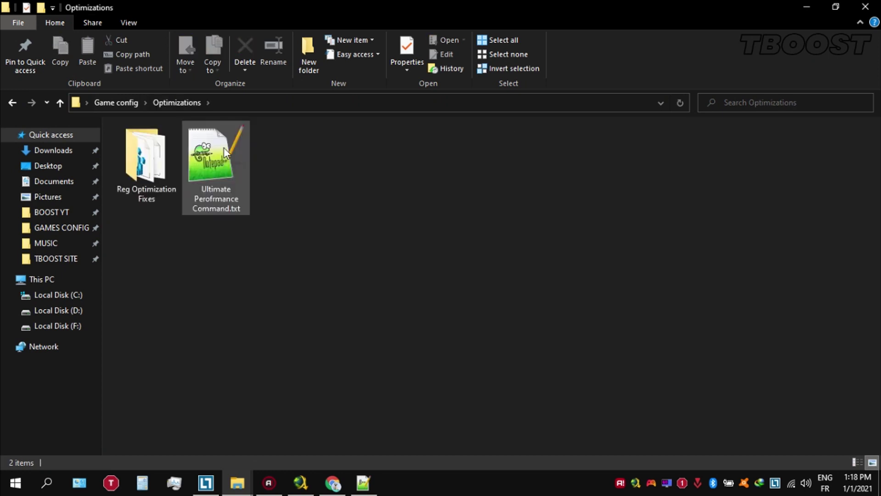
Step: Open Reg Optimization Fixes and merge Disable DVR 1.reg and Disable DVR 2.reg
double_click(157, 166)
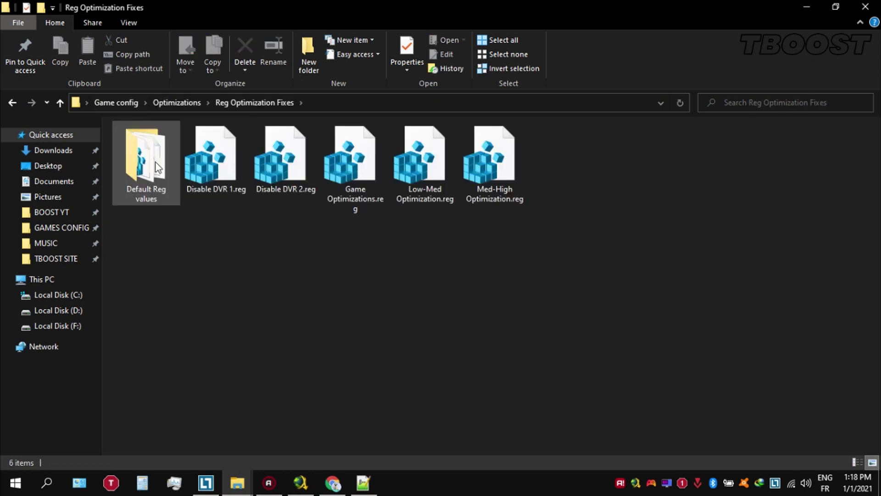
left_click_drag(221, 208, 528, 141)
double_click(213, 160)
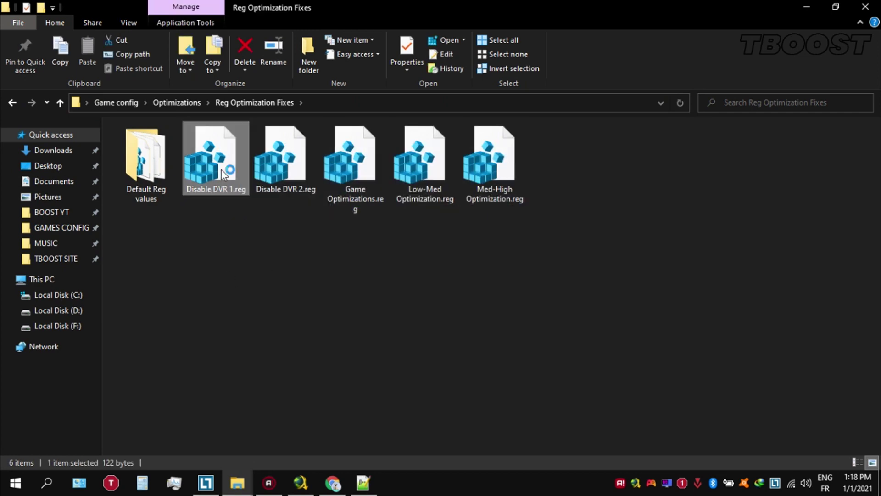
key("Return")
key("Return")
double_click(303, 178)
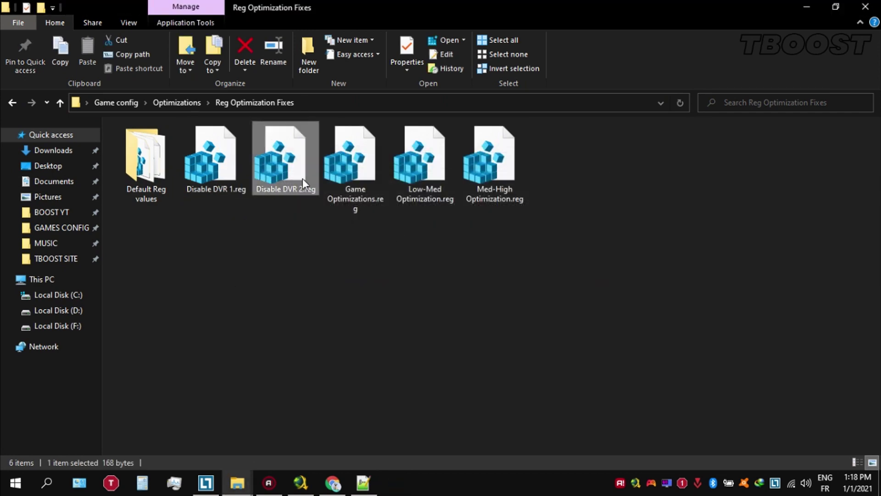
left_click(528, 260)
Step: Merge Game Optimizations.reg and Low-Med Optimization.reg into the registry
key("Return")
left_click(370, 177)
double_click(370, 177)
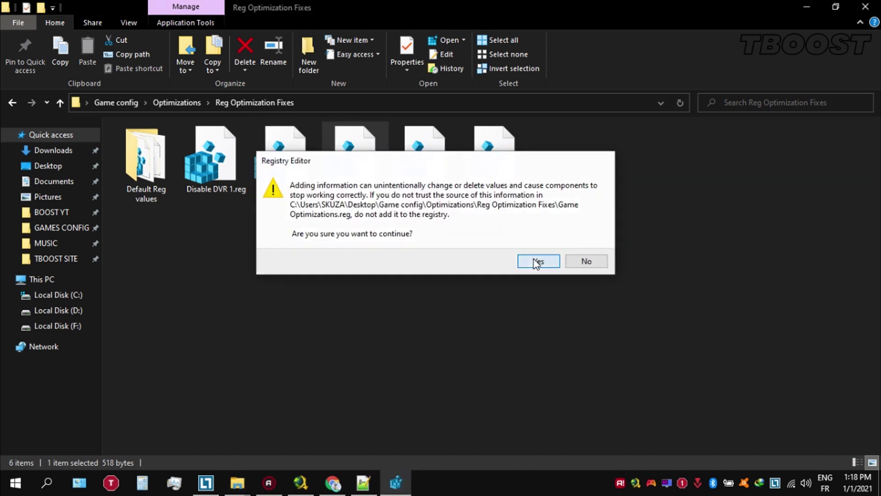
left_click(539, 260)
key("Return")
double_click(447, 188)
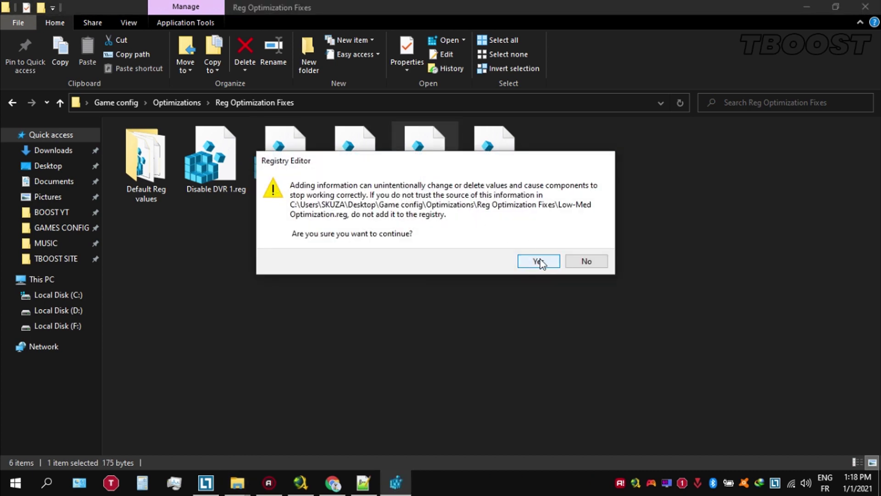
left_click(539, 261)
left_click(574, 241)
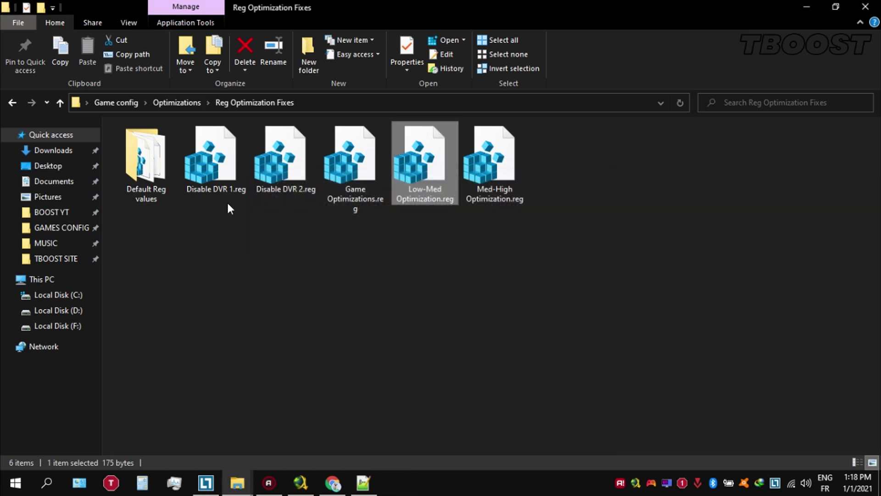
double_click(165, 175)
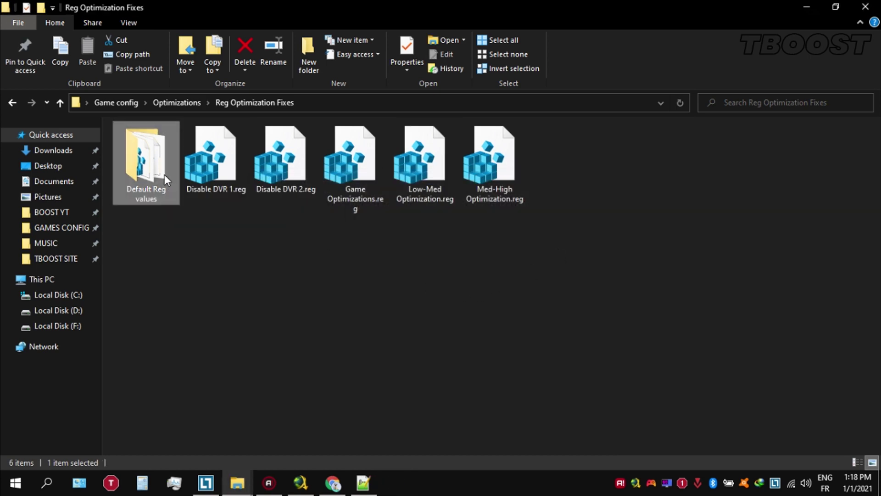
left_click_drag(139, 227, 400, 137)
left_click_drag(417, 140, 408, 148)
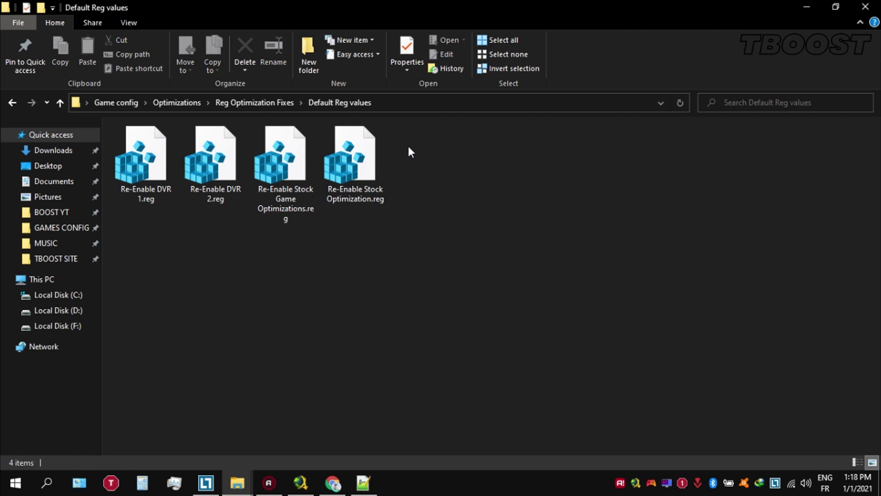
left_click(255, 103)
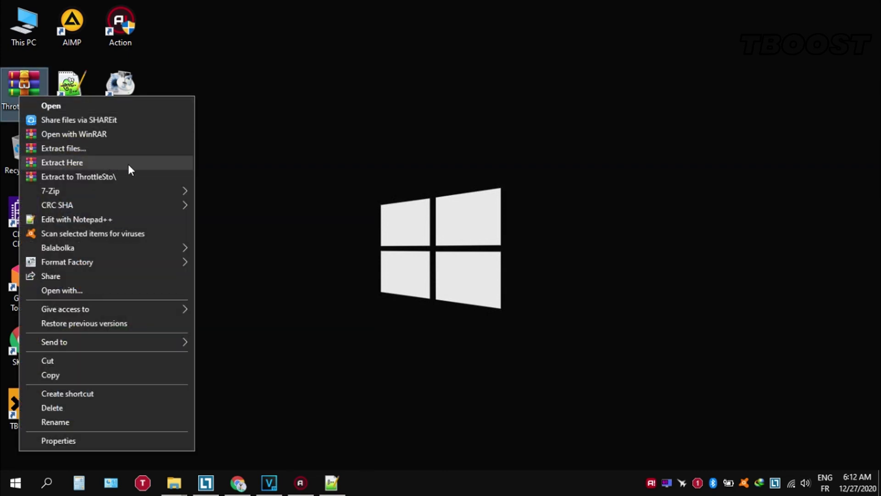
Step: Extract the ThrottleStop archive and launch ThrottleStop.exe from the extracted folder
left_click(150, 163)
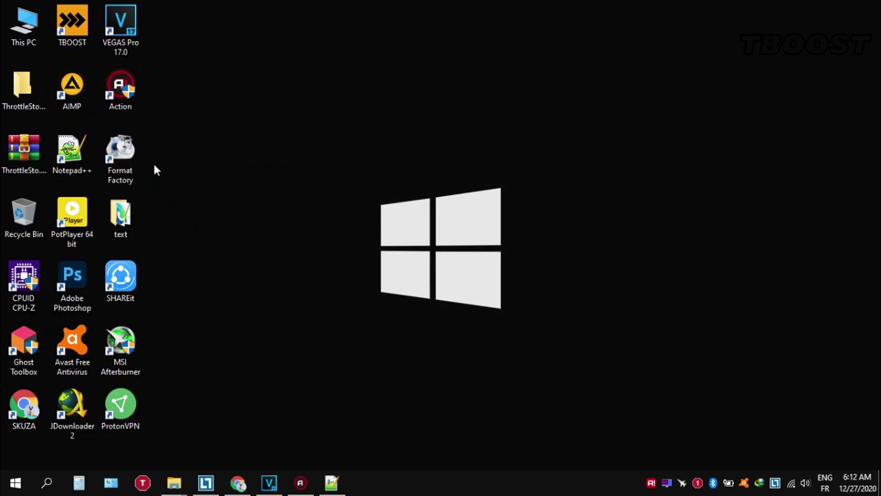
double_click(18, 97)
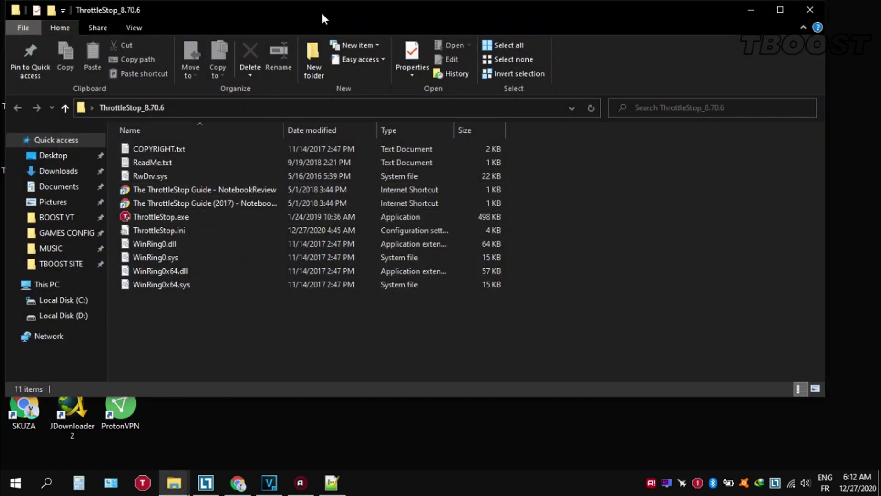
double_click(321, 13)
double_click(197, 211)
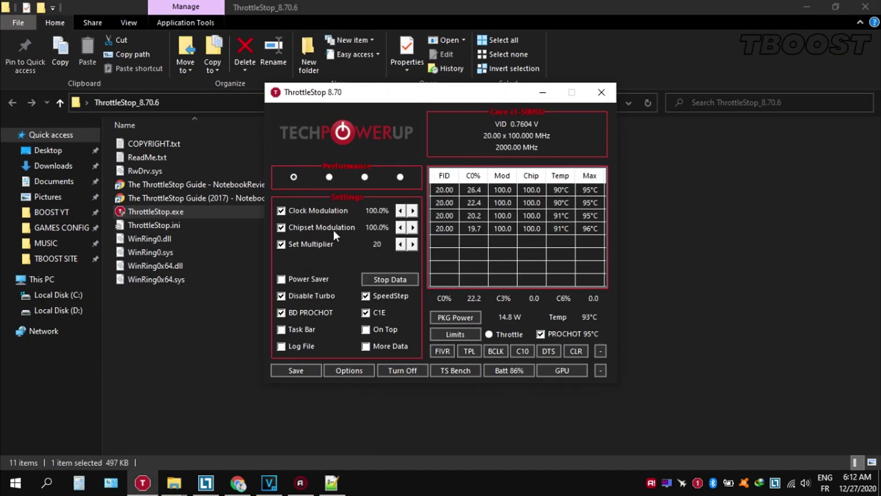
Step: Save ThrottleStop on the first Performance profile and bring up FIVR settings
left_click(331, 178)
left_click(364, 177)
left_click(329, 177)
left_click(293, 177)
left_click(304, 369)
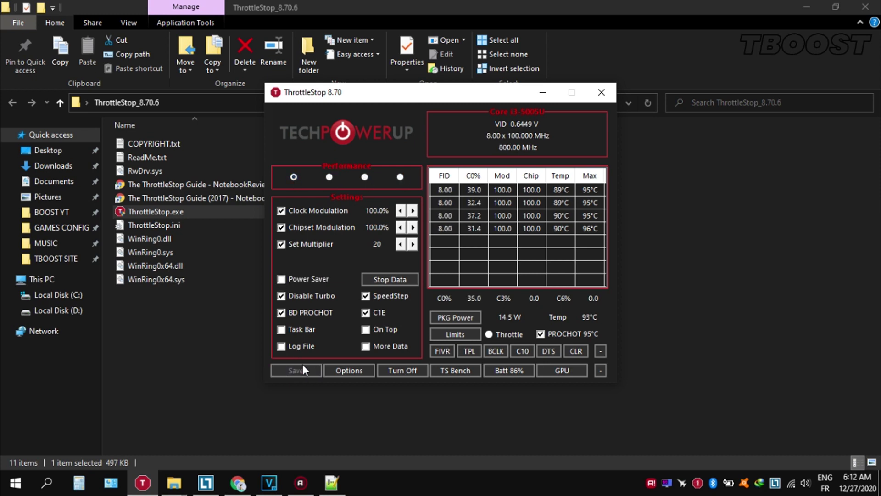
left_click(442, 351)
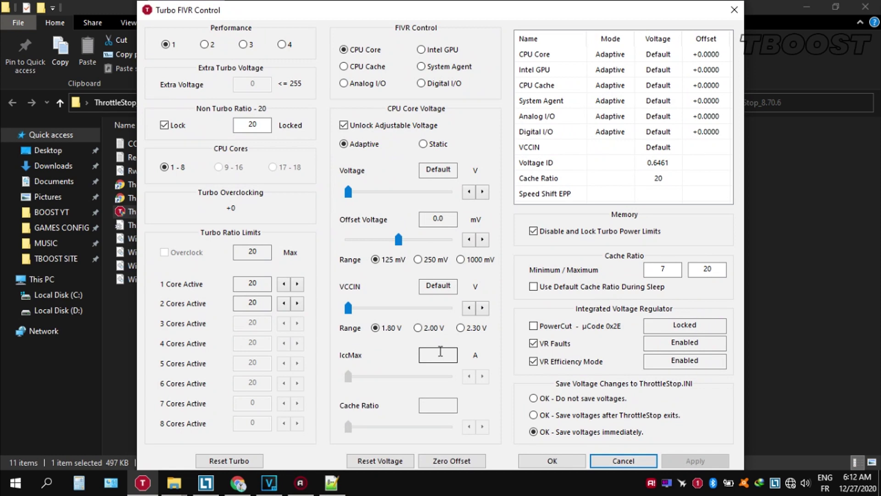
Step: Apply a -49.8 mV offset to the CPU core, then set -49.8 mV for Intel GPU
left_click(396, 126)
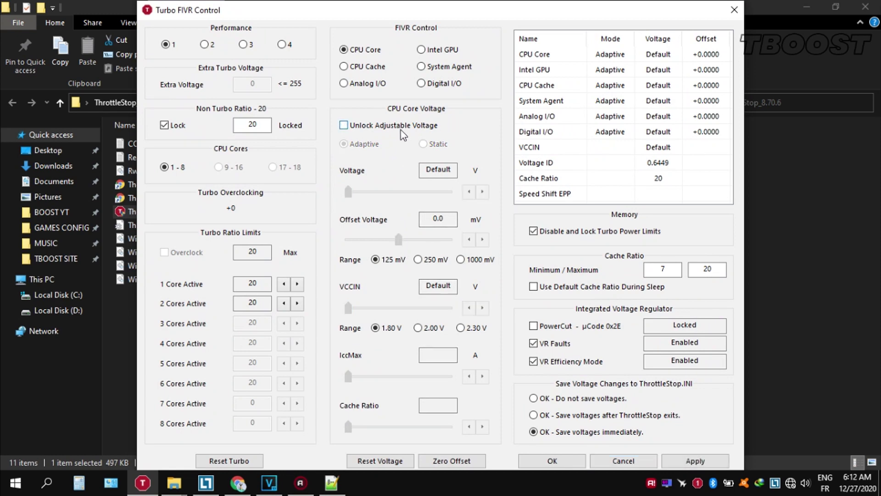
left_click(399, 129)
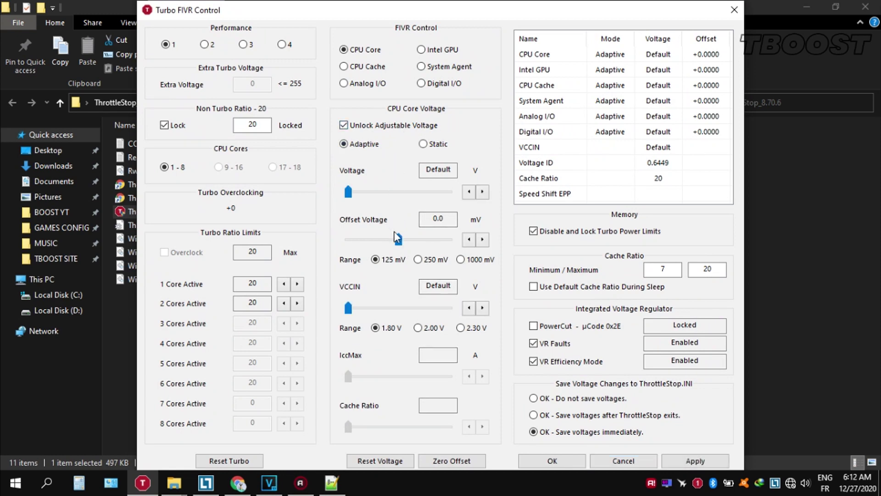
left_click_drag(398, 238, 383, 238)
left_click(665, 455)
left_click(434, 50)
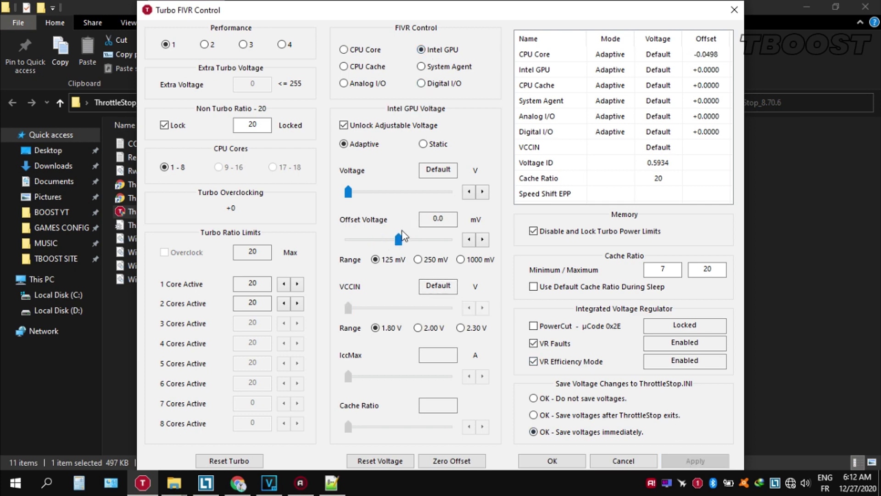
left_click_drag(398, 239, 368, 245)
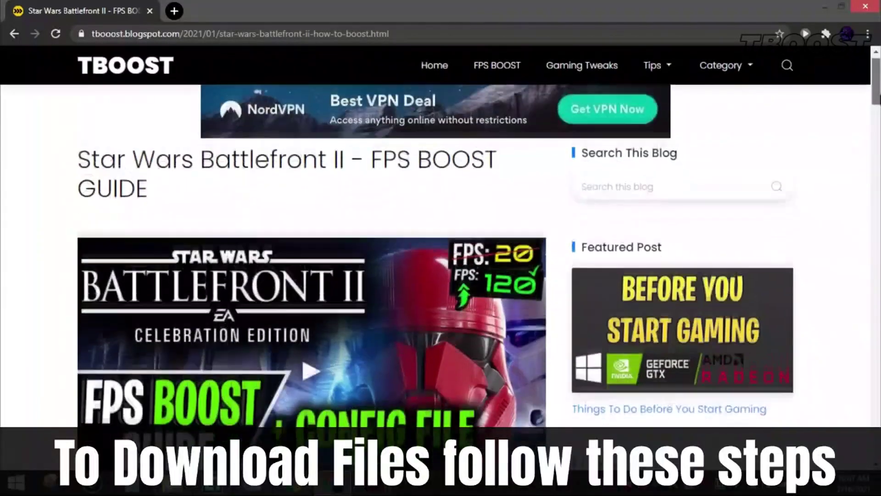
Step: Follow the guide's config file download link in the browser
scroll(436, 252, "down", 15)
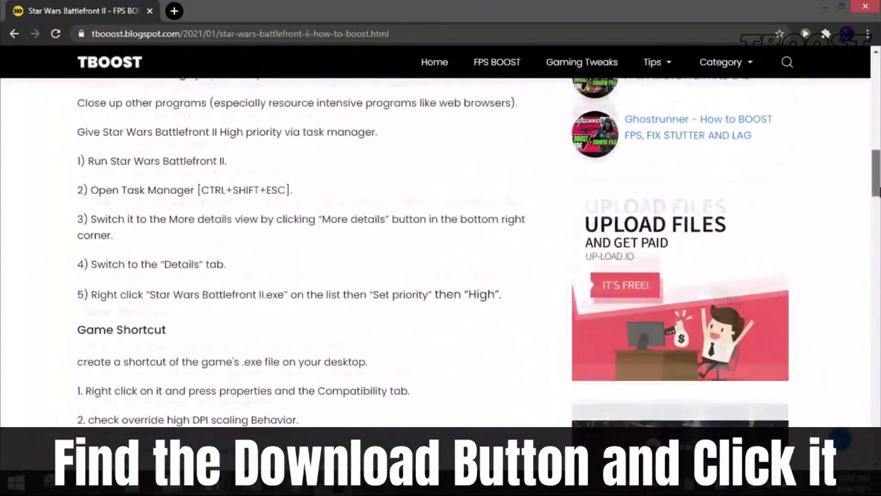
scroll(436, 253, "down", 20)
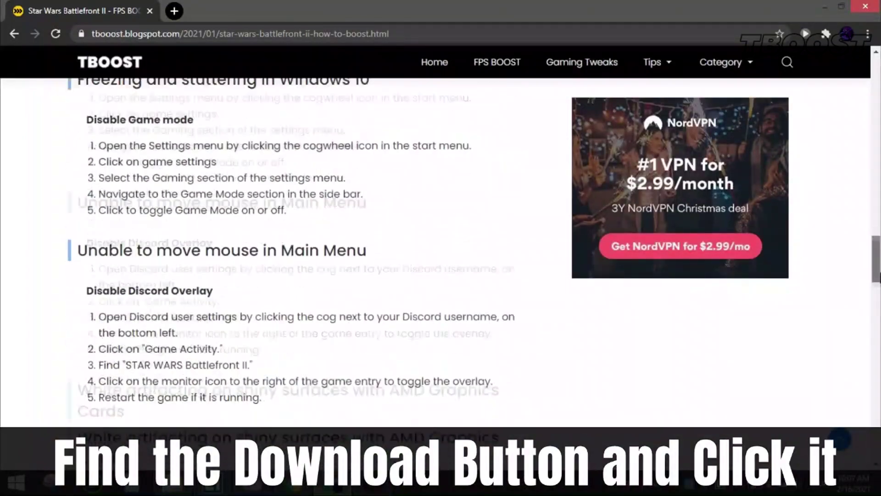
scroll(364, 316, "down", 15)
left_click(364, 316)
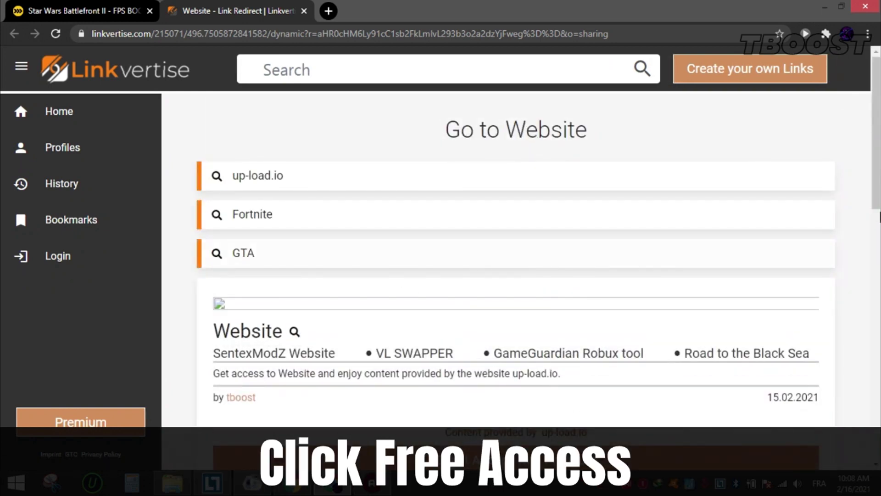
Step: Choose Free Access with Ads and complete the Swift Select add-on step
scroll(516, 281, "down", 3)
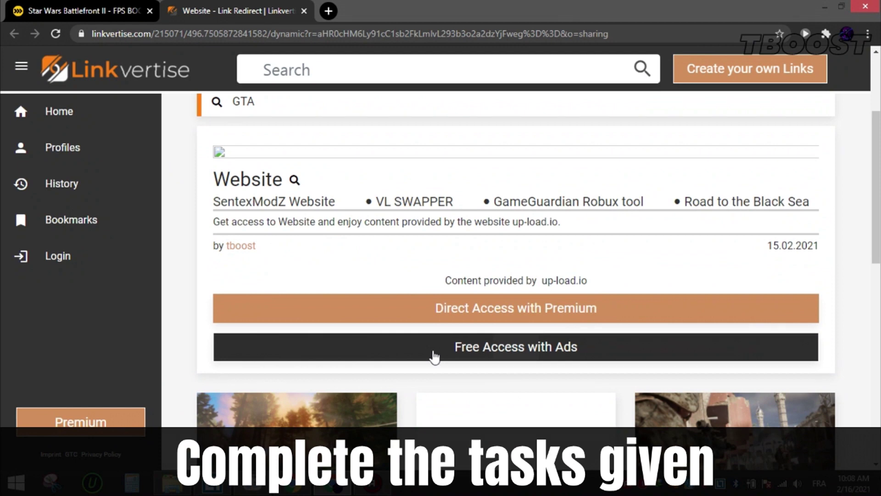
left_click(468, 349)
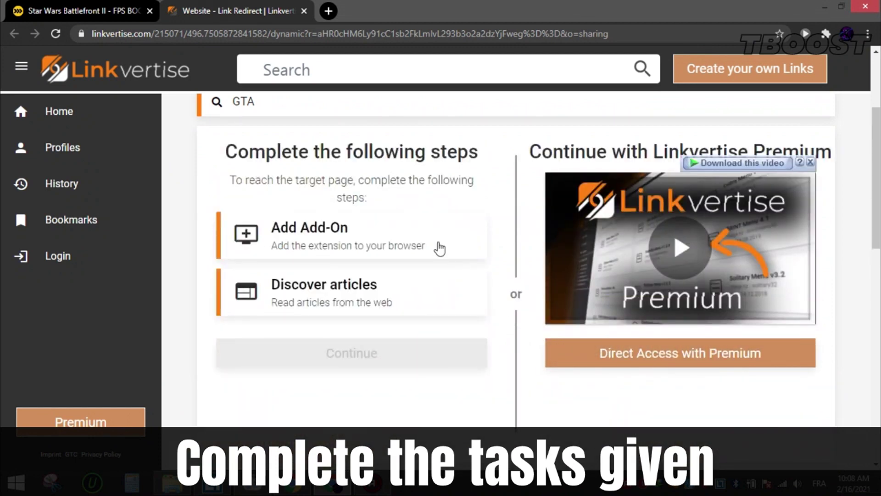
left_click(387, 231)
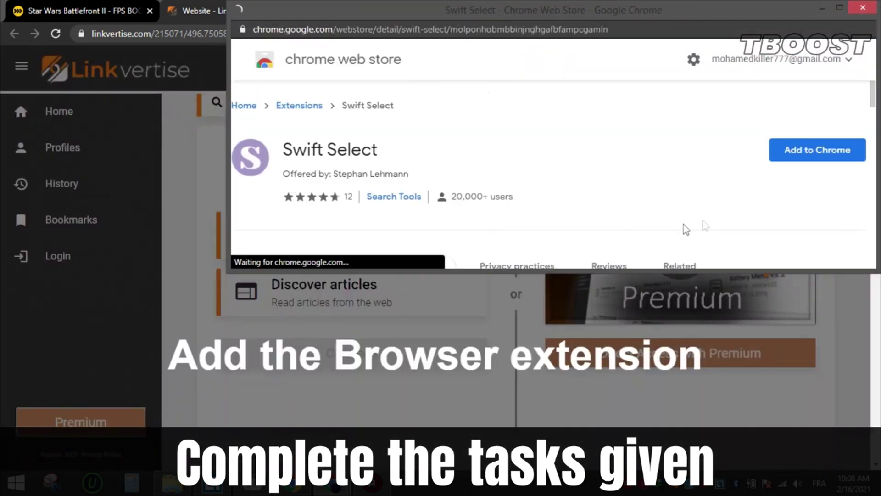
left_click(818, 149)
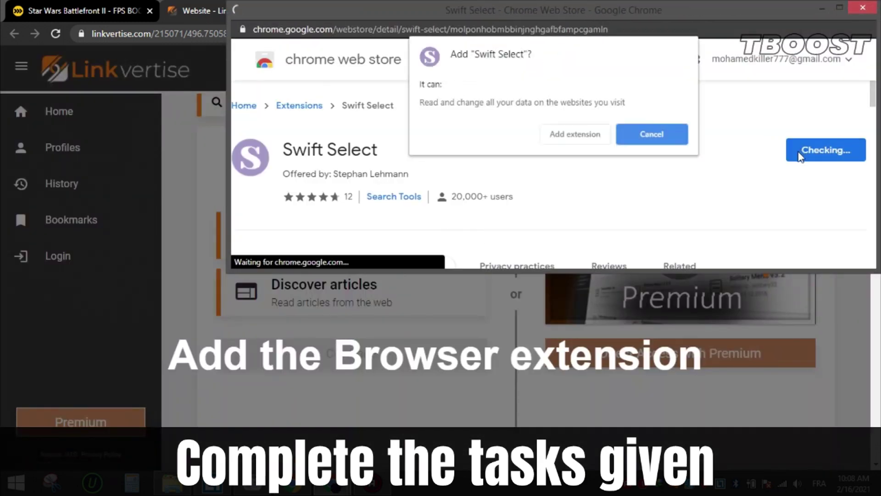
left_click(628, 133)
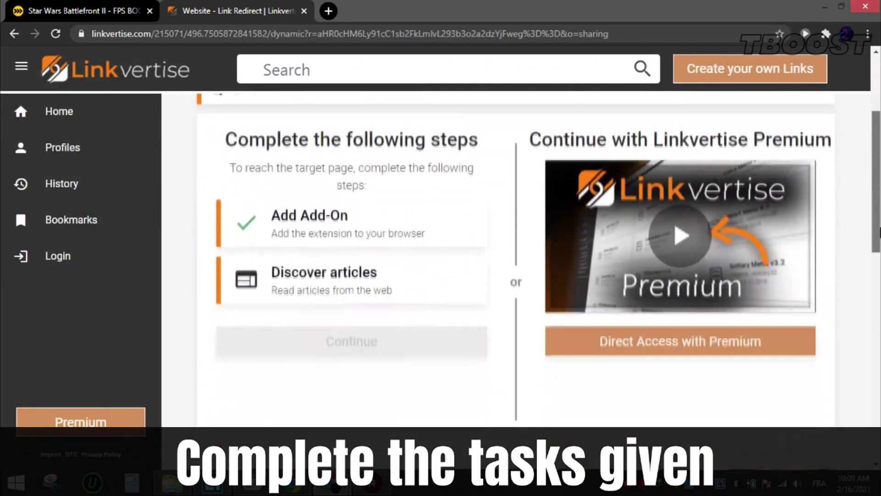
Step: Complete the Discover articles step and continue to the up-load.io download page
left_click(373, 282)
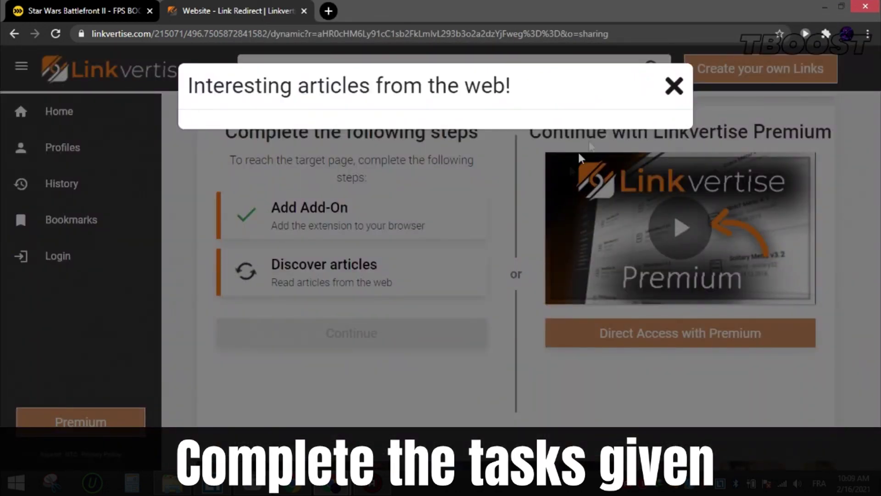
left_click(674, 87)
left_click(674, 91)
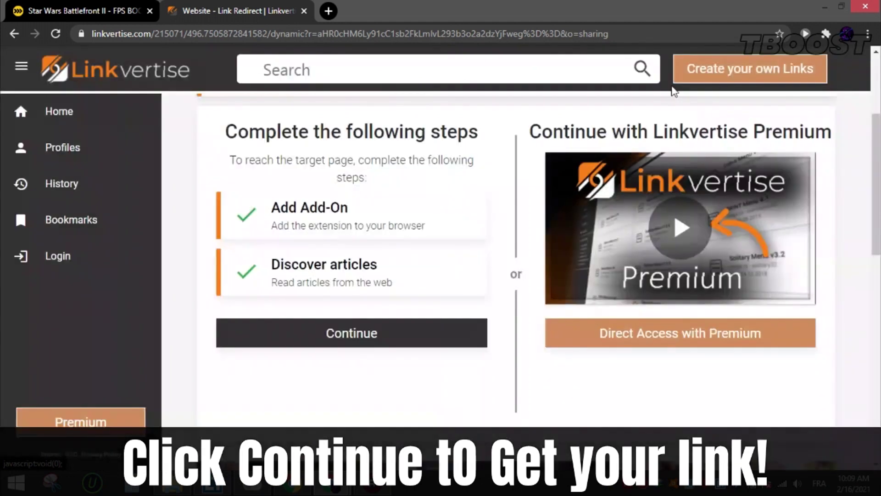
left_click(424, 342)
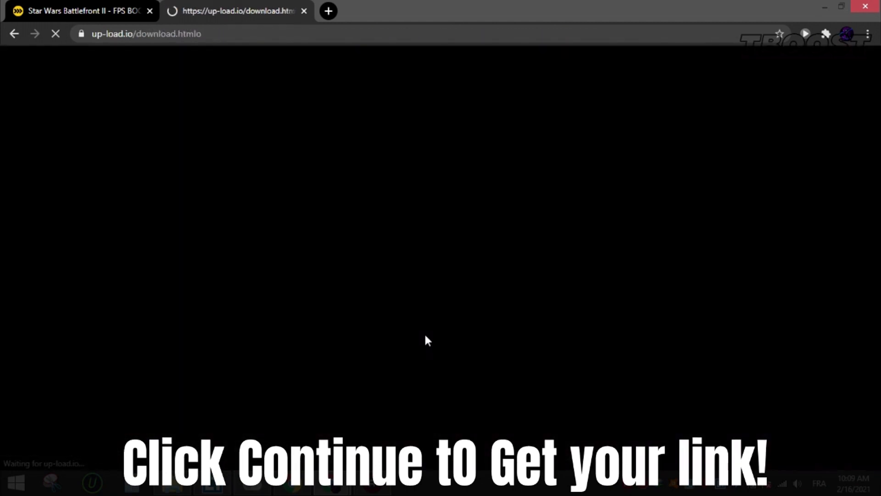